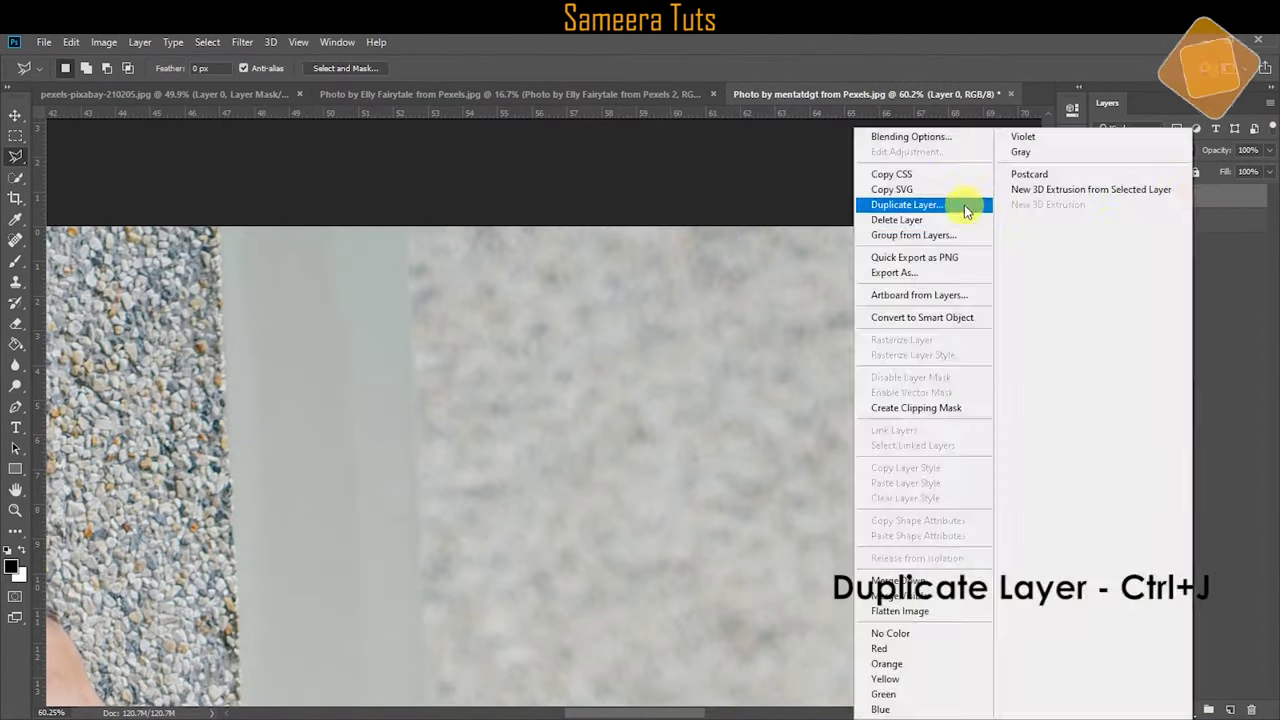
Step: Duplicate the woman layer to refine the cup's edge
{"action": "left_click", "coordinate": [964, 205]}
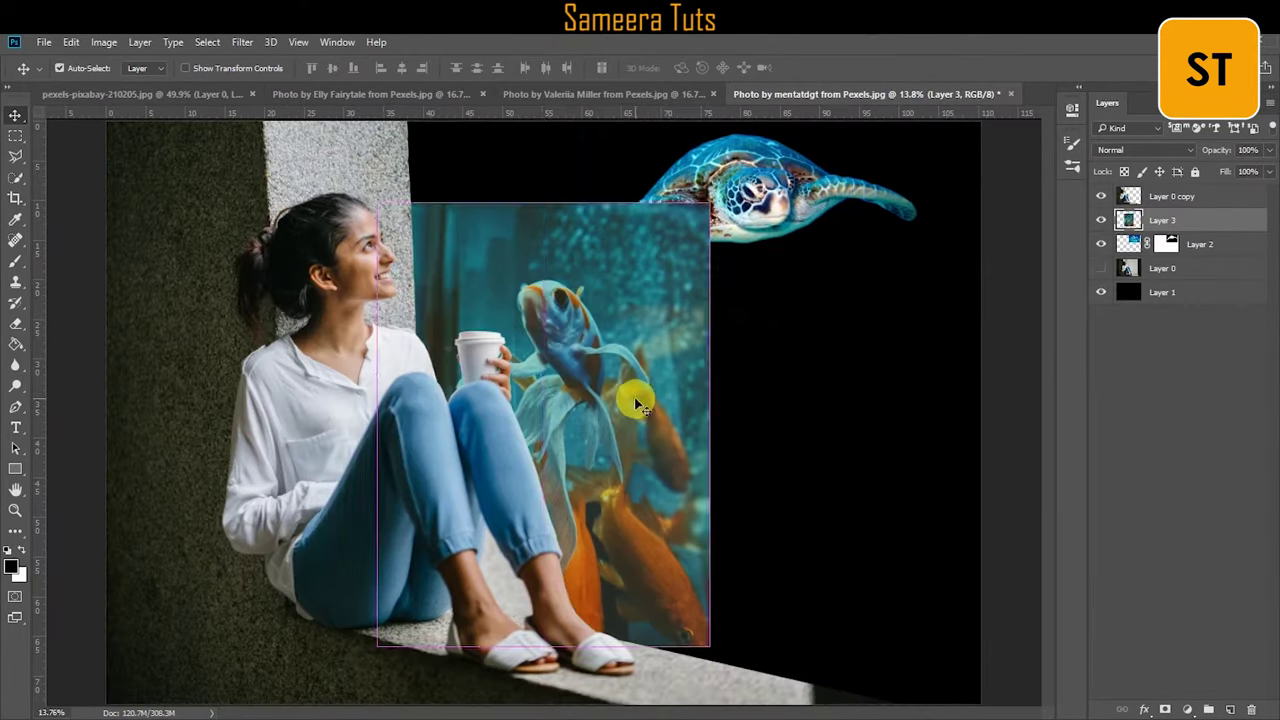
Step: Move the turtle to the upper middle and add a cyan fill layer blended in Overlay
{"action": "left_click_drag", "start_coordinate": [840, 207], "coordinate": [595, 187]}
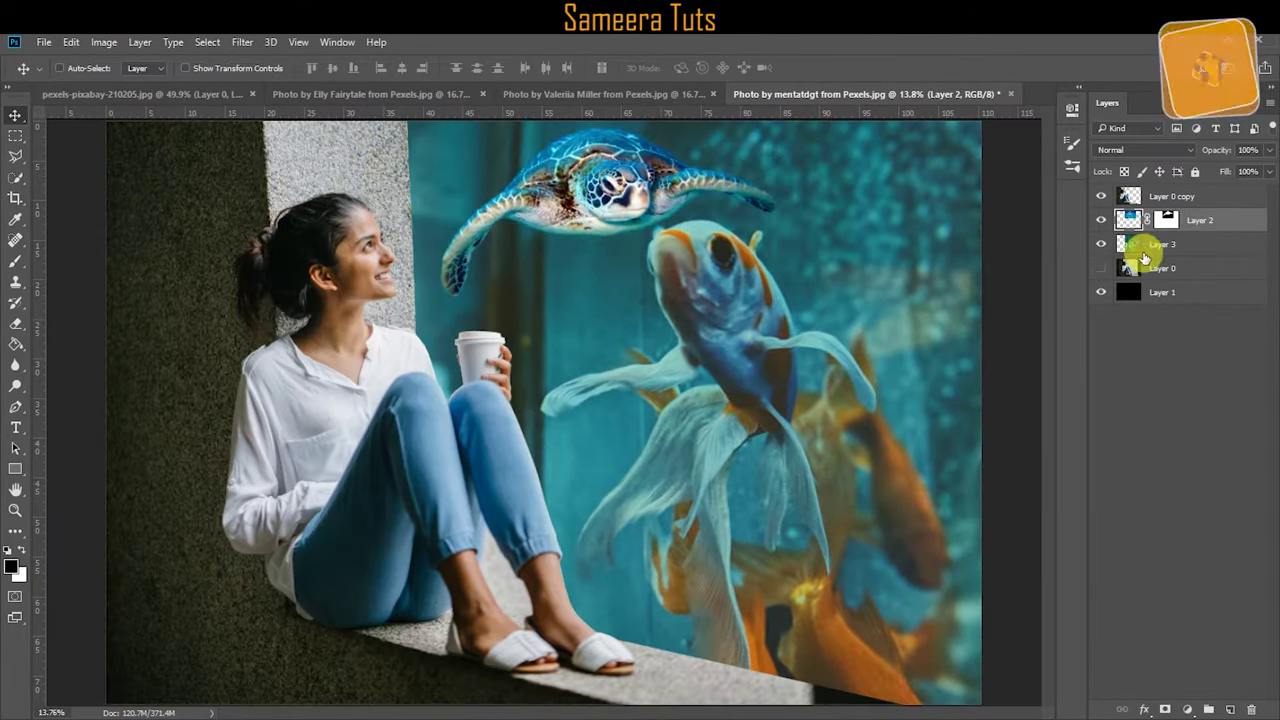
{"action": "left_click", "coordinate": [15, 570]}
{"action": "left_click", "coordinate": [1071, 314]}
{"action": "left_click", "coordinate": [877, 283]}
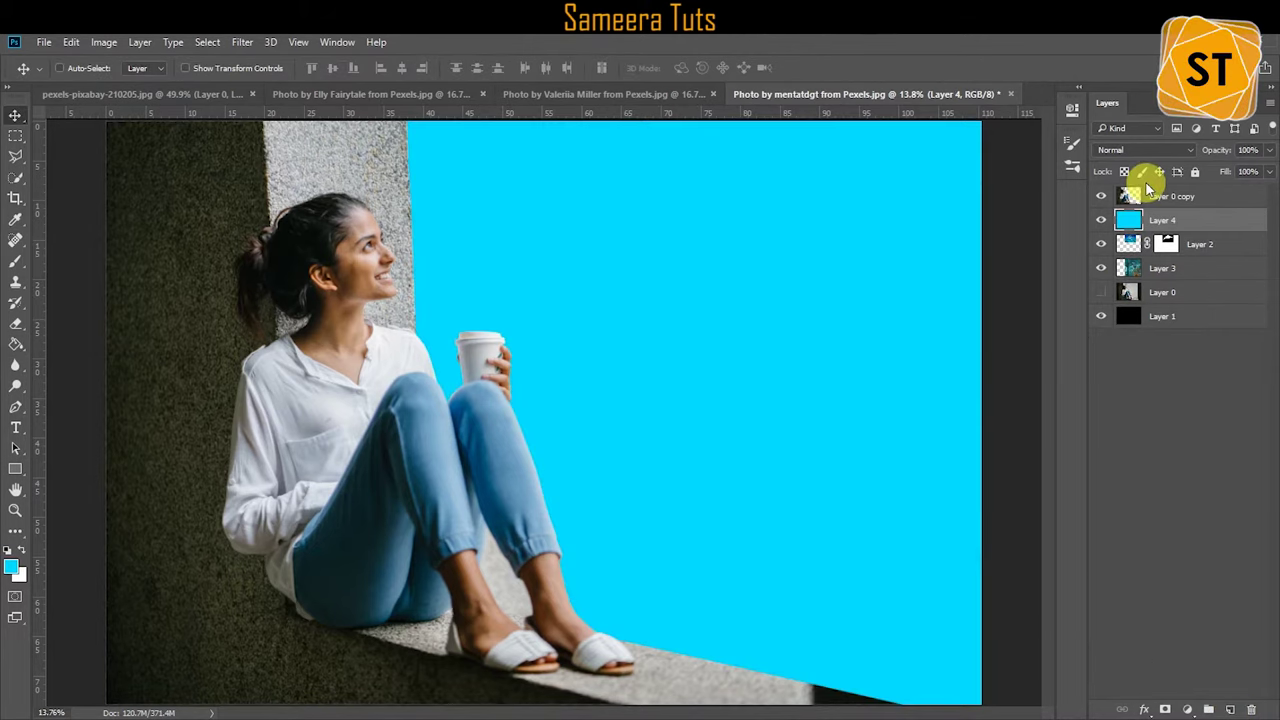
{"action": "left_click", "coordinate": [1143, 150]}
{"action": "left_click", "coordinate": [1108, 307]}
Step: Flip the turtle layer horizontally
{"action": "left_click", "coordinate": [71, 42]}
{"action": "right_click", "coordinate": [677, 194]}
{"action": "left_click", "coordinate": [729, 434]}
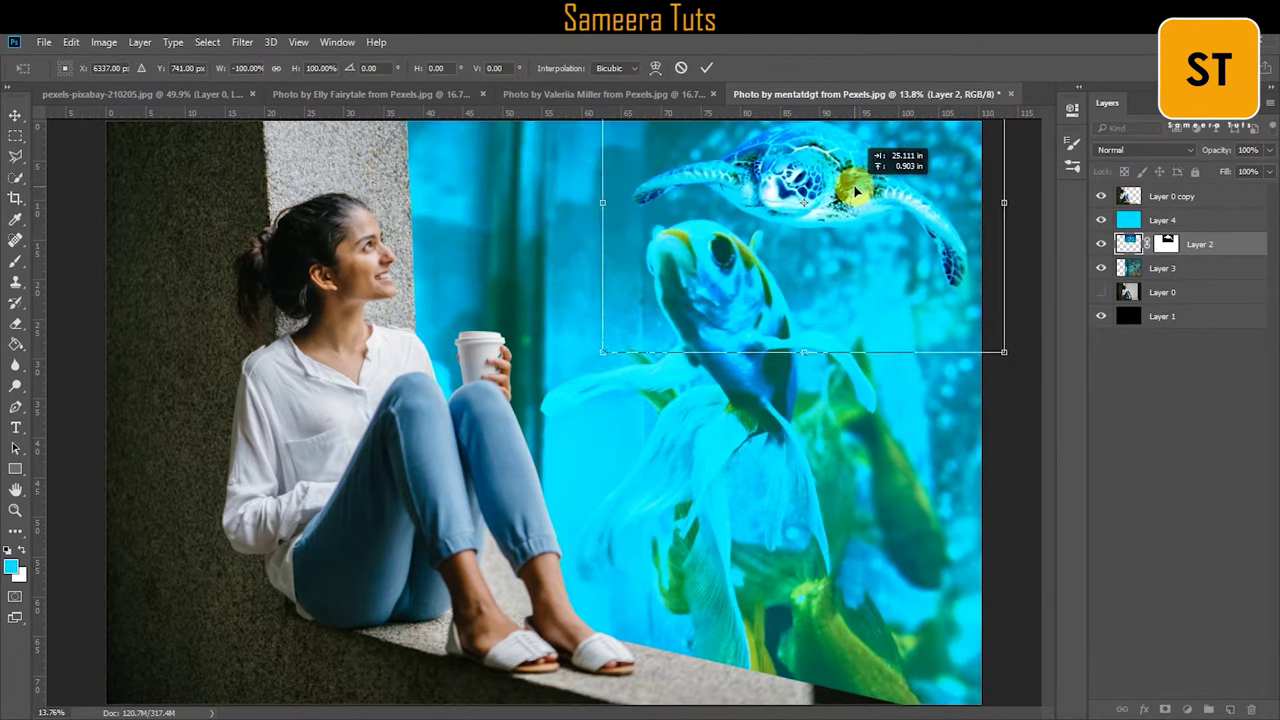
Step: Darken the fish layer with Brightness/Contrast set to -78
{"action": "left_click", "coordinate": [104, 42]}
{"action": "left_click", "coordinate": [330, 83]}
{"action": "left_click_drag", "start_coordinate": [918, 243], "coordinate": [877, 248]}
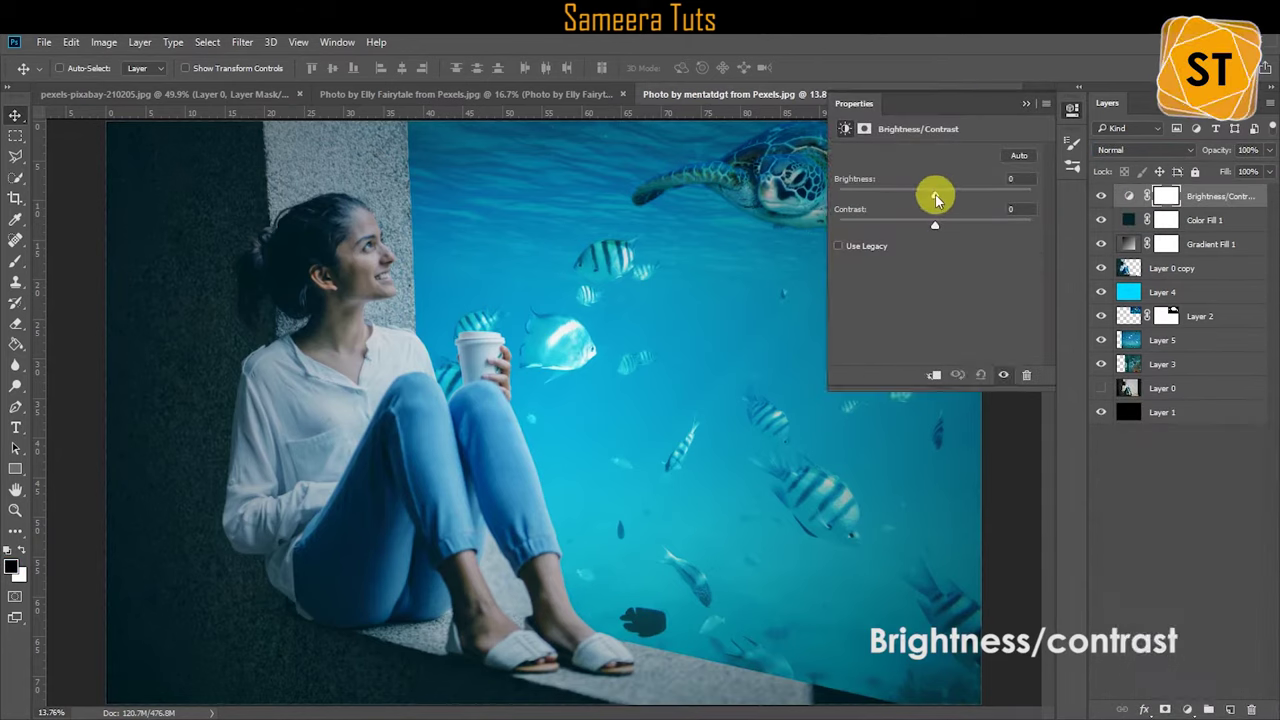
Step: Brighten the underwater composite with a Brightness/Contrast adjustment at 66
{"action": "left_click_drag", "start_coordinate": [931, 190], "coordinate": [976, 196]}
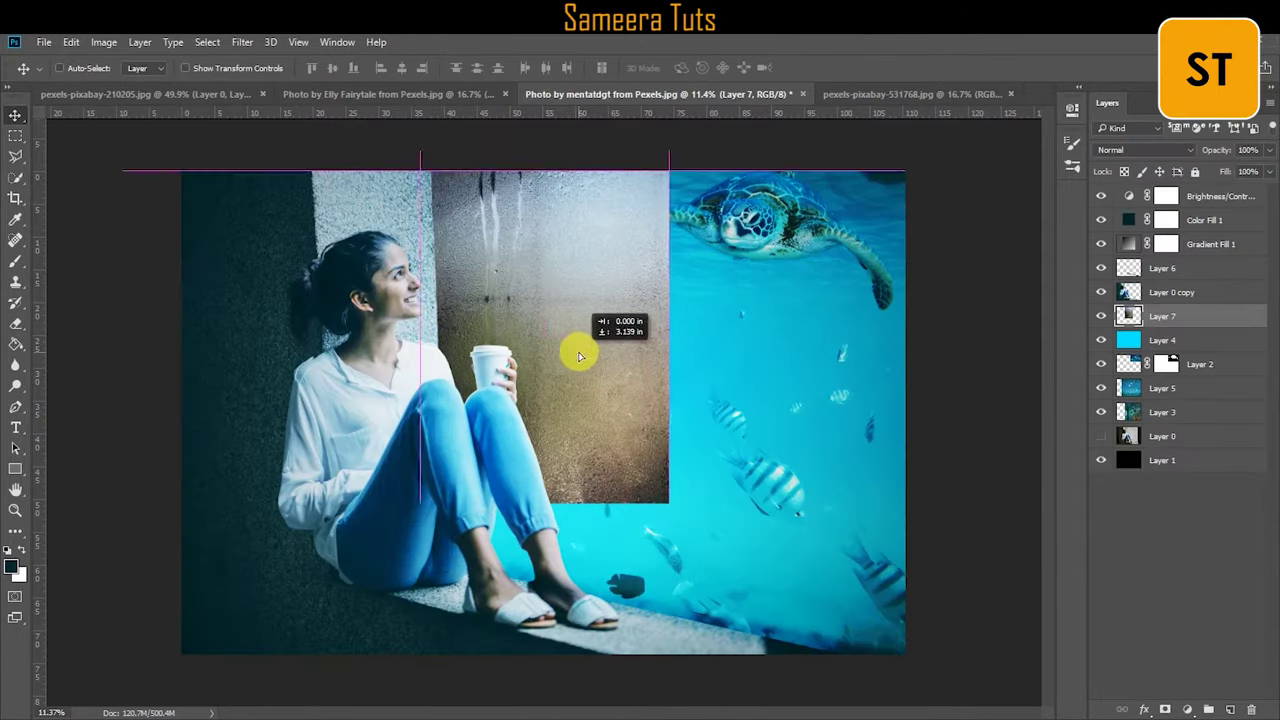
Step: Place a horizontally mirrored texture copy beside the original and merge the two layers
{"action": "left_click_drag", "start_coordinate": [574, 289], "coordinate": [818, 312]}
{"action": "left_click", "coordinate": [71, 42]}
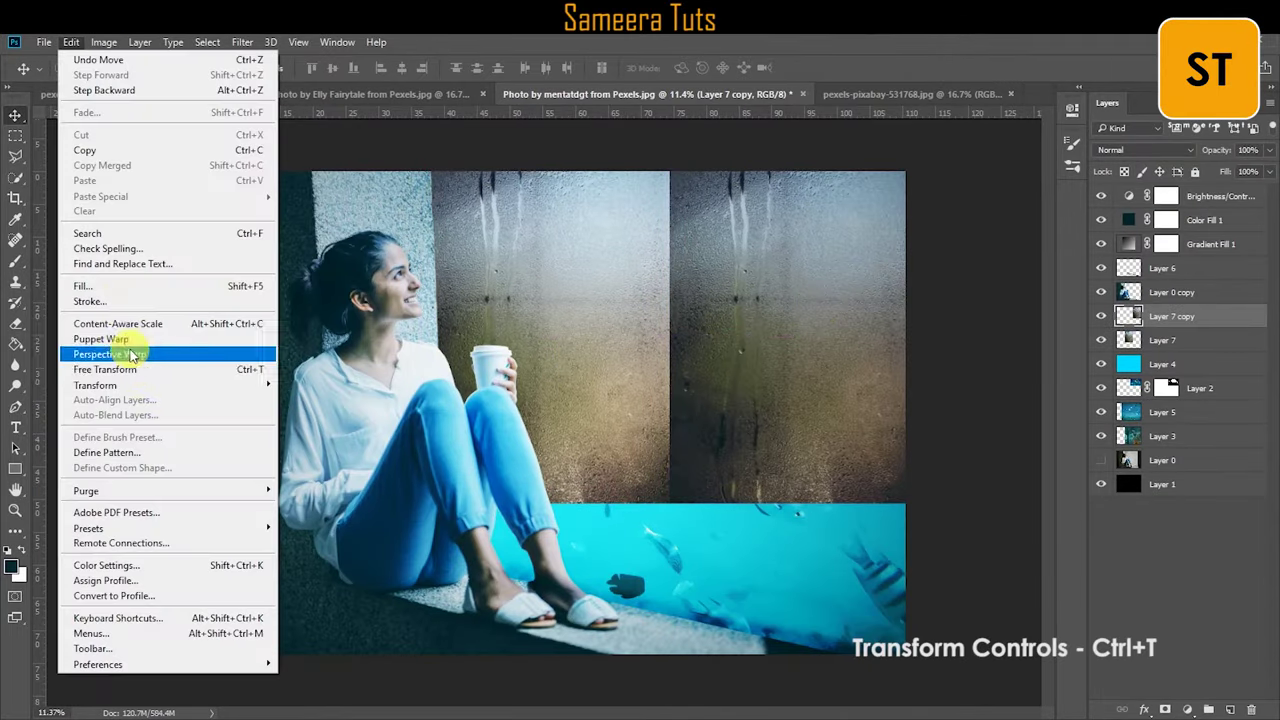
{"action": "left_click", "coordinate": [200, 348]}
{"action": "left_click", "coordinate": [1203, 343], "text": "shift"}
{"action": "right_click", "coordinate": [1203, 343]}
{"action": "left_click", "coordinate": [957, 563]}
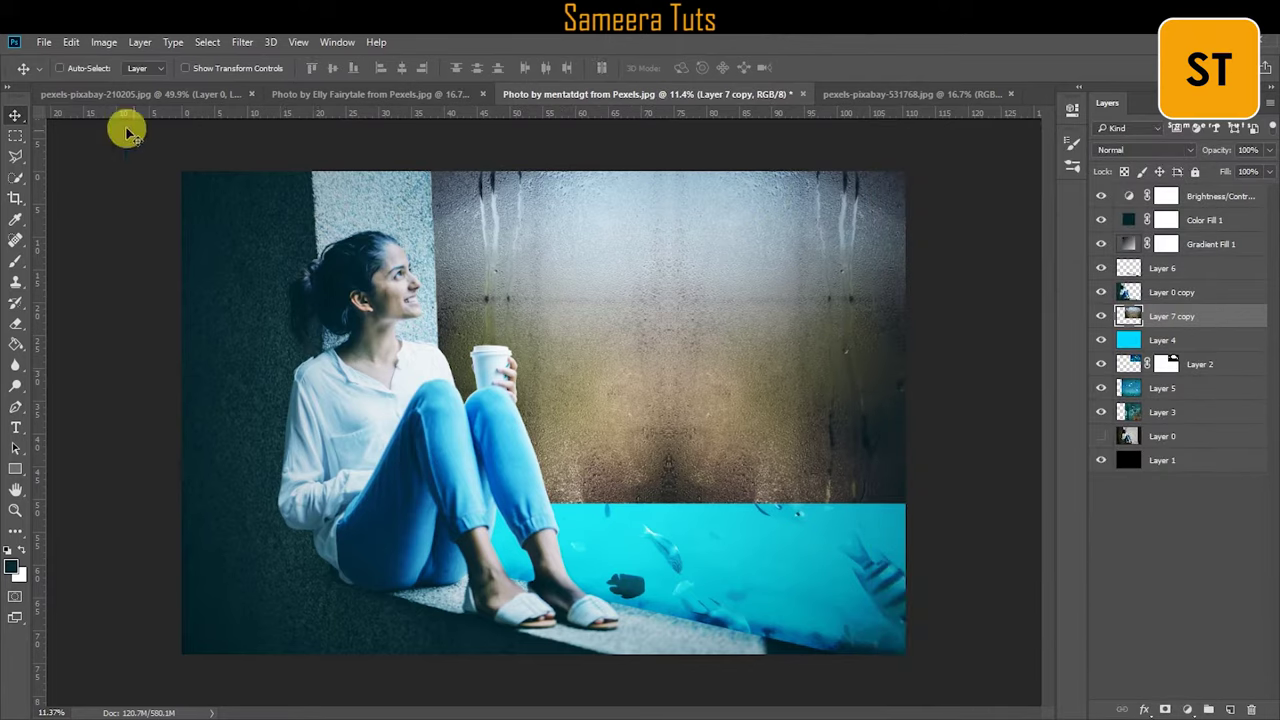
Step: Enlarge the merged texture to cover the aquarium
{"action": "key", "text": "ctrl+t"}
{"action": "left_click_drag", "start_coordinate": [906, 505], "coordinate": [1063, 710]}
{"action": "key", "text": "Return"}
Step: Blend the texture in Hard Light at 48% opacity and erase it off the turtle
{"action": "left_click", "coordinate": [1145, 150]}
{"action": "left_click", "coordinate": [1143, 214]}
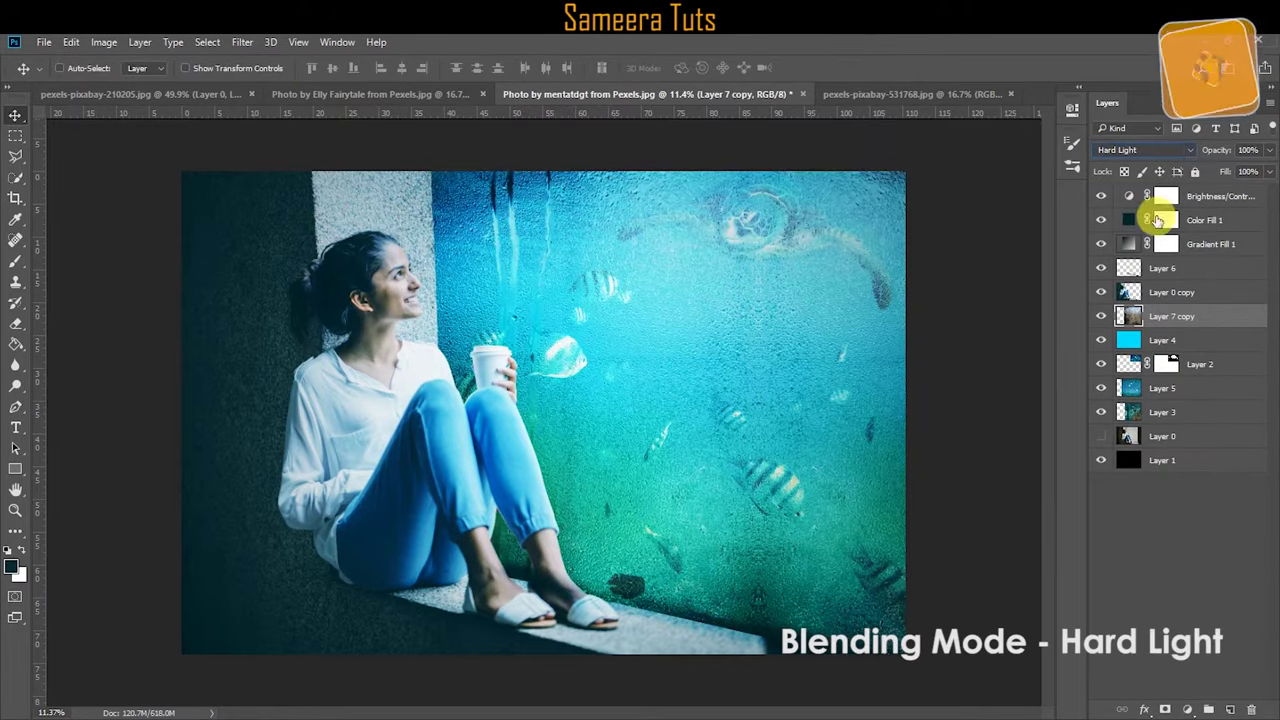
{"action": "left_click_drag", "start_coordinate": [1262, 172], "coordinate": [1230, 175]}
{"action": "key", "text": "bracketright"}
{"action": "key", "text": "bracketright"}
{"action": "key", "text": "bracketright"}
{"action": "left_click_drag", "start_coordinate": [752, 322], "coordinate": [773, 416]}
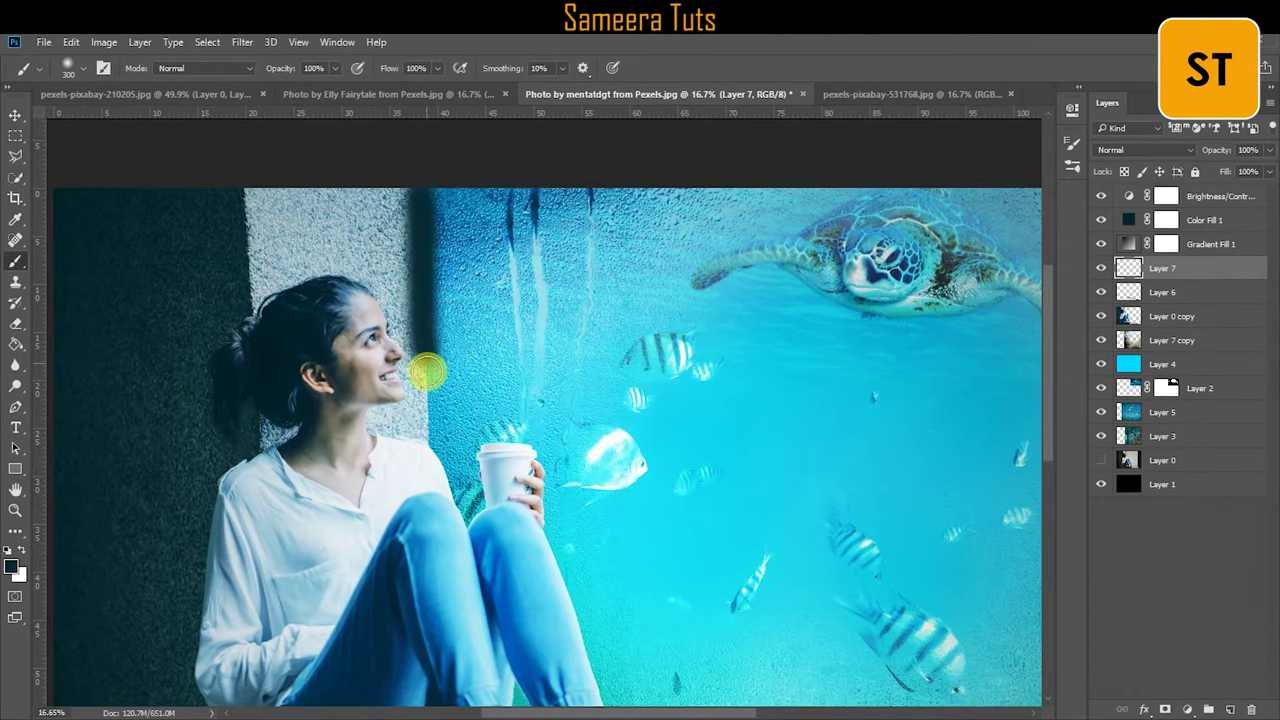
Step: Stretch the Layer 7 texture strip wider and scale down the ST logo
{"action": "left_click", "coordinate": [1145, 150]}
{"action": "left_click", "coordinate": [1160, 268]}
{"action": "left_click", "coordinate": [71, 42]}
{"action": "key", "text": "ctrl+t"}
{"action": "left_click_drag", "start_coordinate": [493, 357], "coordinate": [504, 360]}
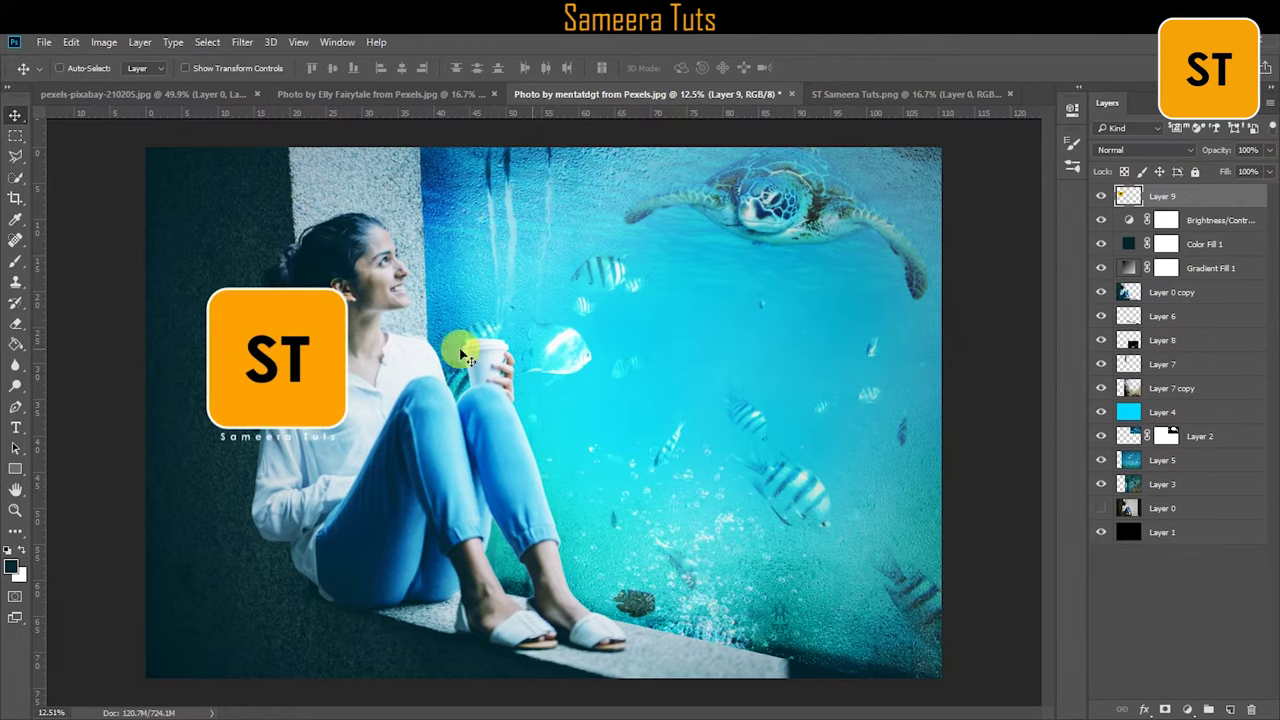
{"action": "left_click", "coordinate": [71, 42]}
{"action": "left_click", "coordinate": [114, 352]}
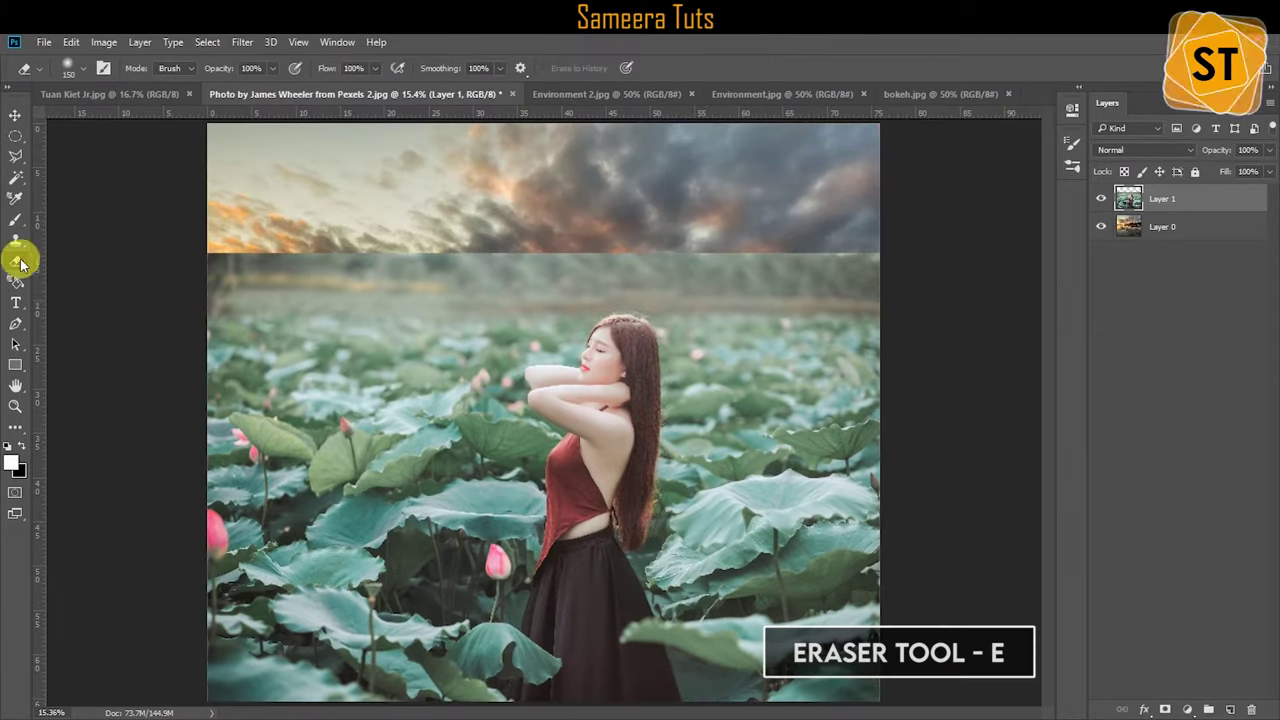
Step: Enlarge the soft eraser to 1400 and erase the sky's lower edge into the field
{"action": "key", "text": "bracketright"}
{"action": "key", "text": "bracketright"}
{"action": "key", "text": "bracketright"}
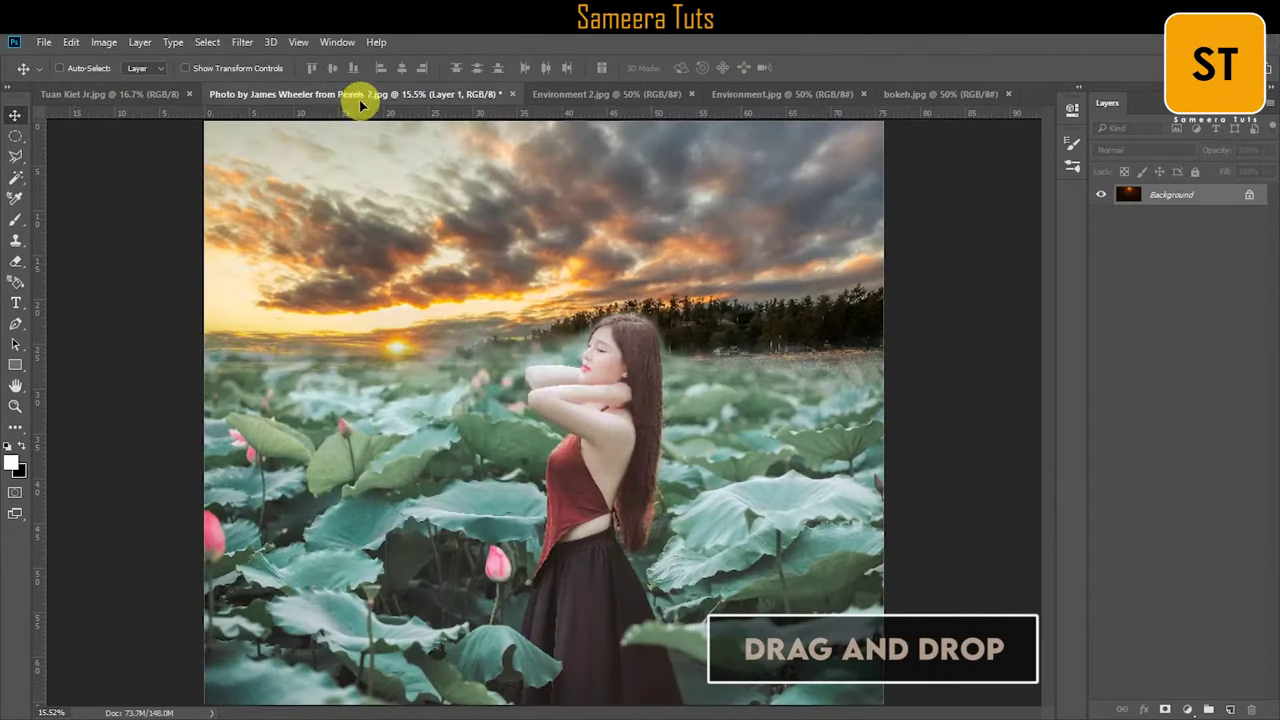
Step: Stretch the sun flare across the canvas, erase its excess, and set the flare copy to Screen
{"action": "left_click", "coordinate": [71, 42]}
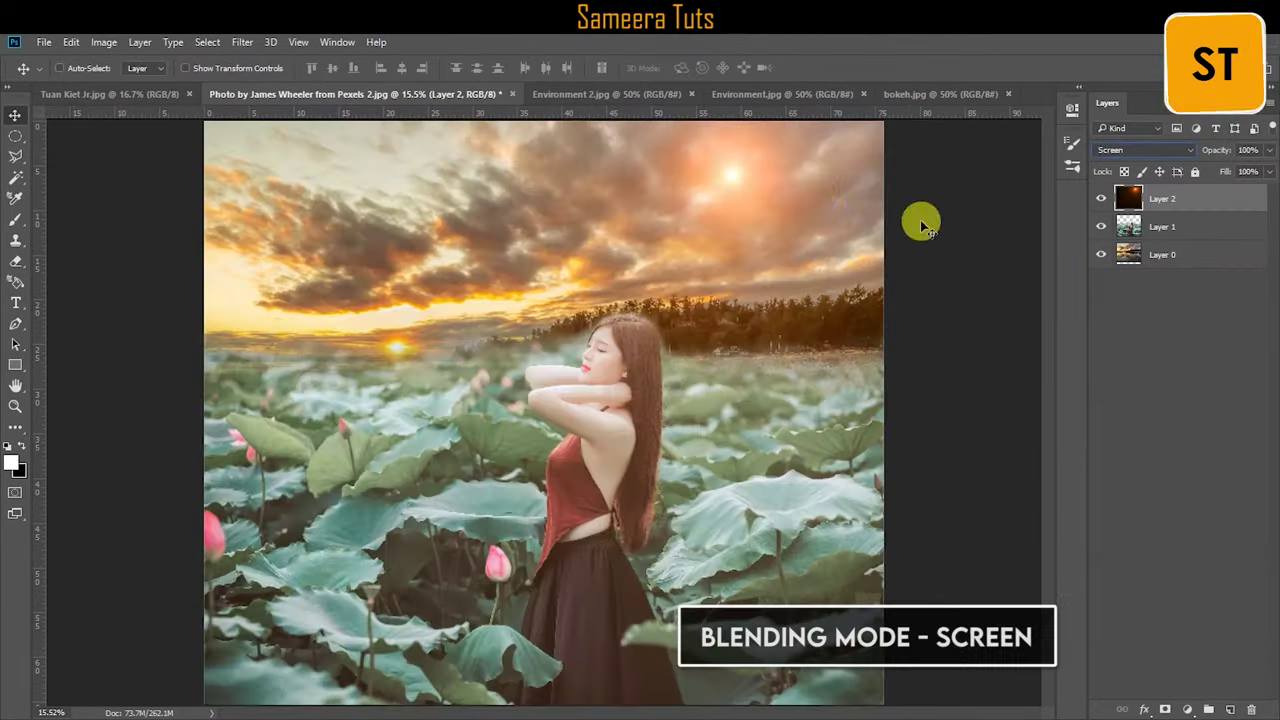
{"action": "left_click_drag", "start_coordinate": [920, 220], "coordinate": [411, 350]}
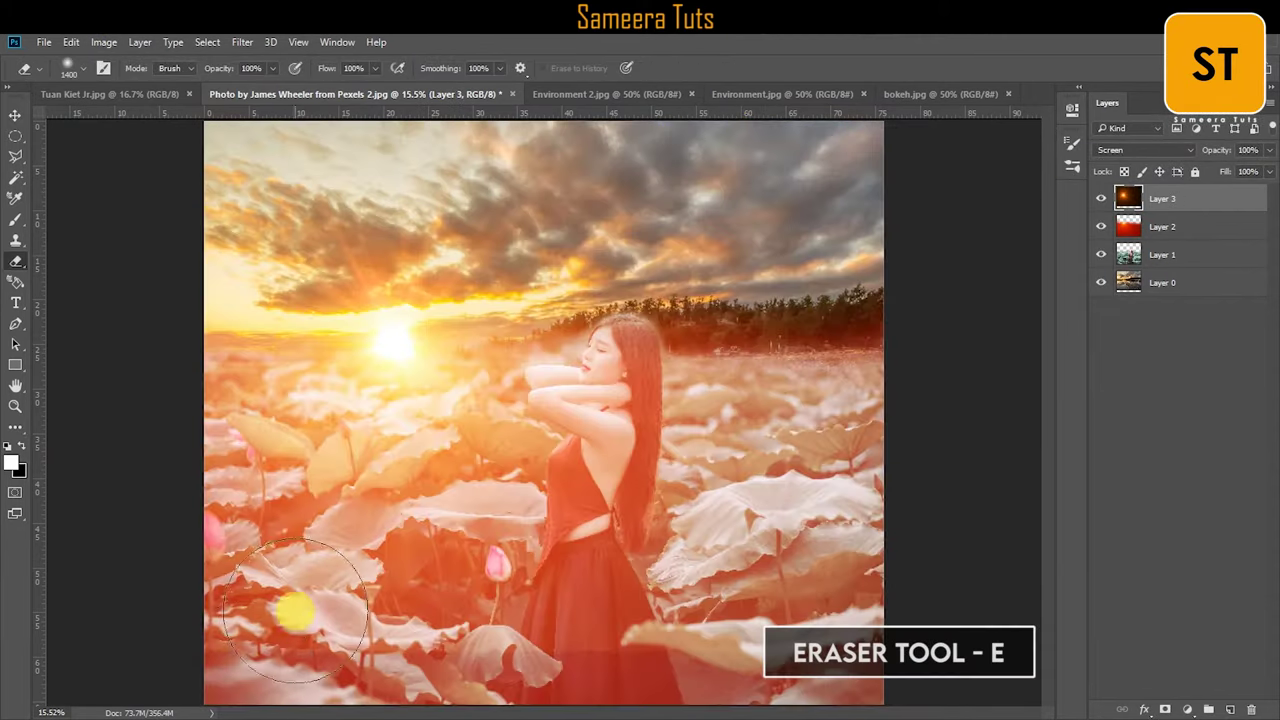
{"action": "left_click_drag", "start_coordinate": [295, 612], "coordinate": [605, 462]}
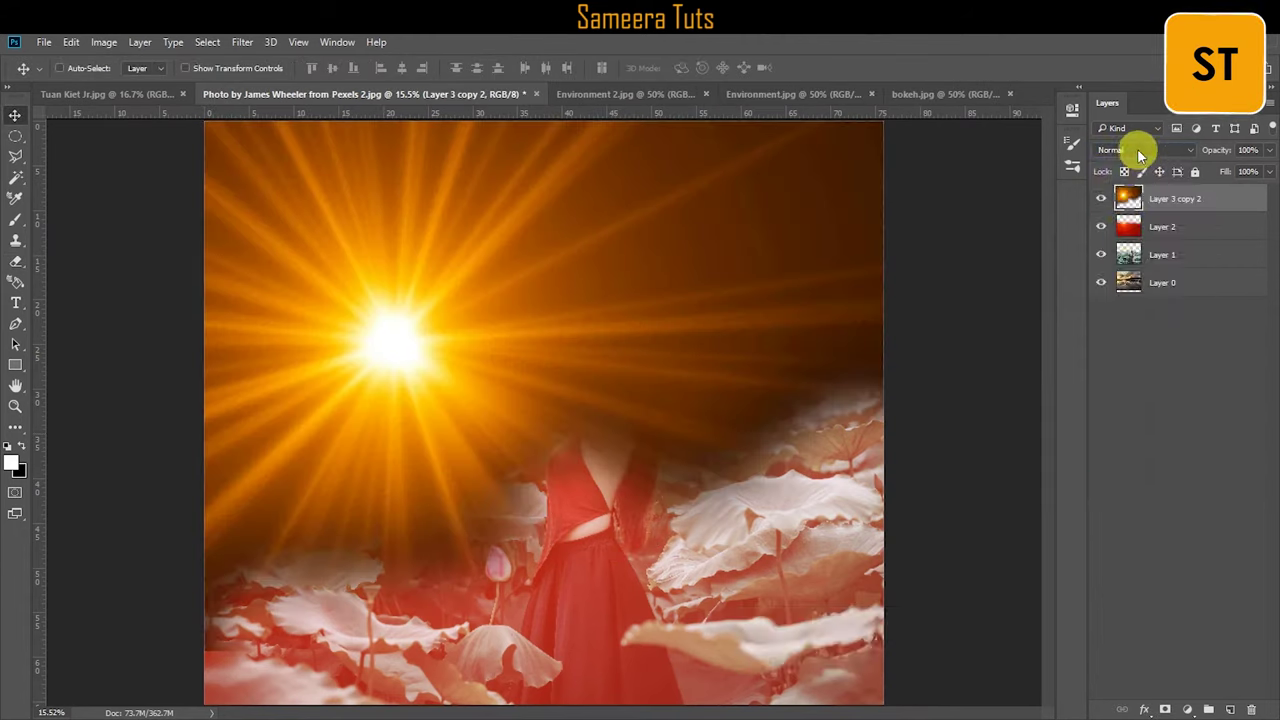
{"action": "left_click", "coordinate": [1140, 150]}
{"action": "left_click", "coordinate": [1130, 255]}
Step: Add an Exposure layer with gamma 0.70 and hide the flare copy and red-toned layers
{"action": "left_click", "coordinate": [1187, 710]}
{"action": "left_click", "coordinate": [1170, 488]}
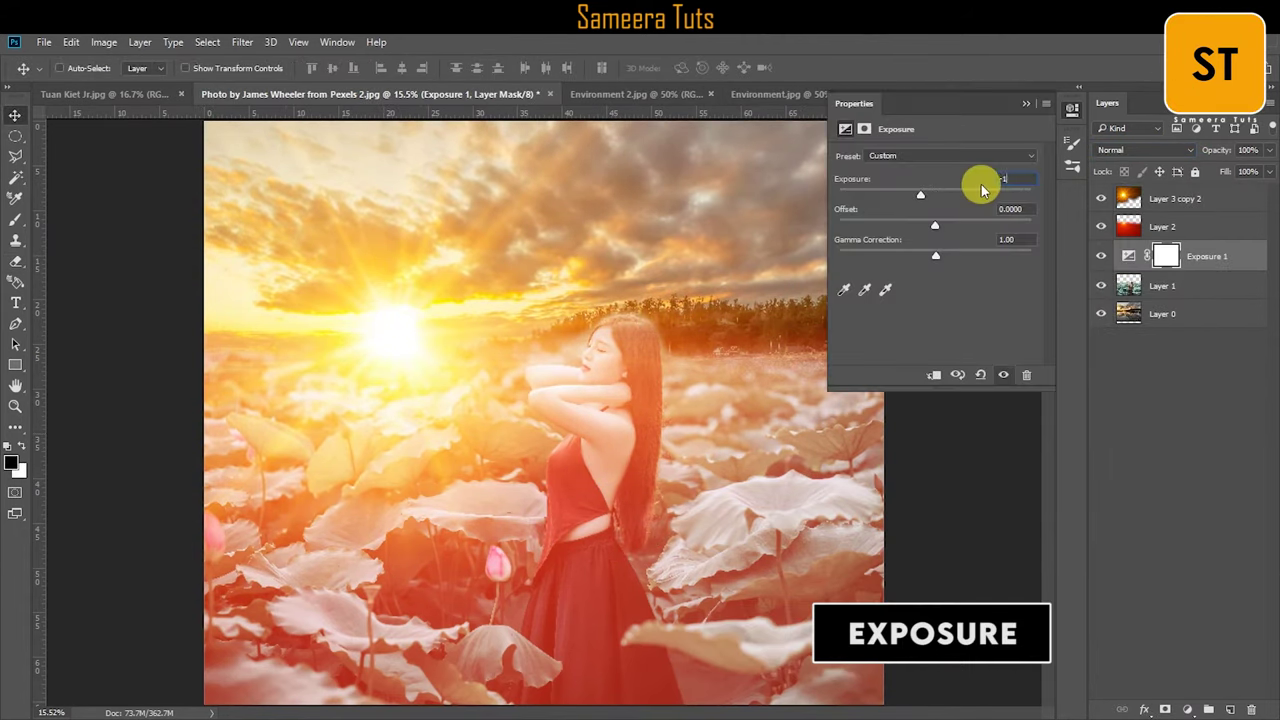
{"action": "scroll", "coordinate": [1006, 239], "scroll_direction": "down", "scroll_amount": 3}
{"action": "scroll", "coordinate": [1005, 179], "scroll_direction": "down", "scroll_amount": 2}
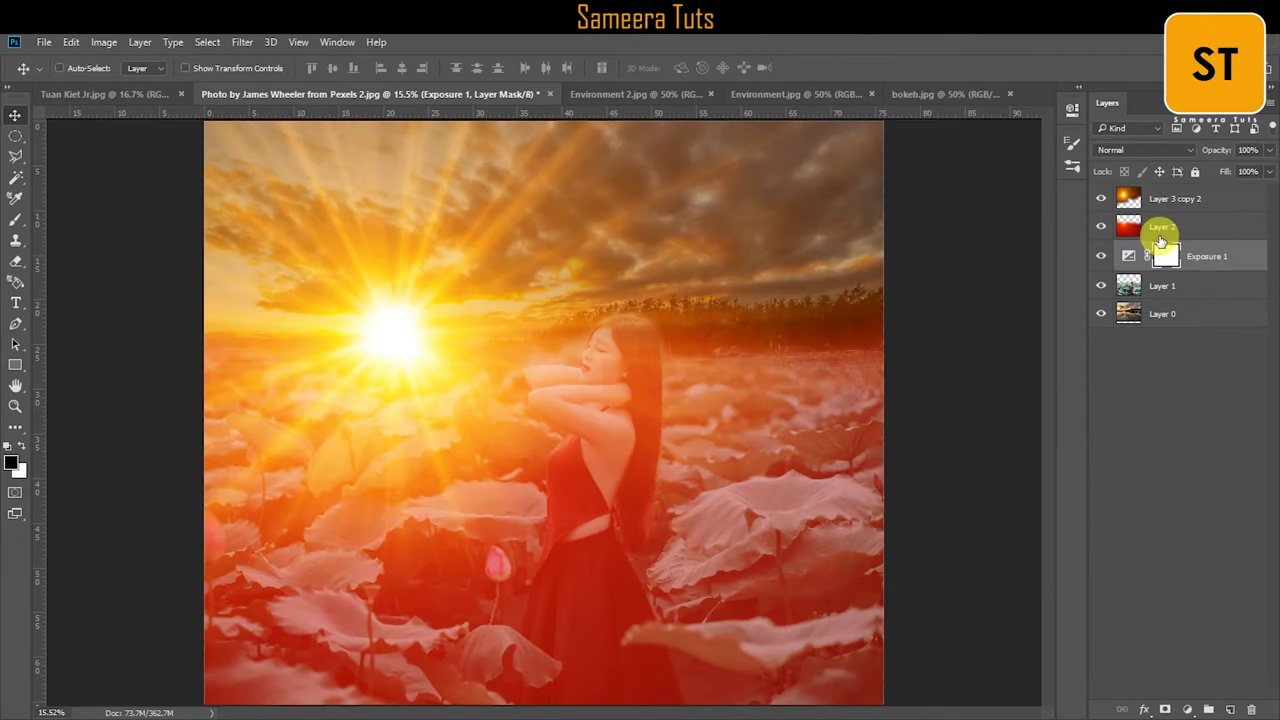
{"action": "left_click", "coordinate": [1101, 198]}
{"action": "left_click", "coordinate": [1101, 226]}
Step: Apply a Vibrance adjustment to the lotus photo on Layer 1
{"action": "left_click", "coordinate": [1160, 286]}
{"action": "left_click", "coordinate": [104, 42]}
{"action": "left_click", "coordinate": [310, 150]}
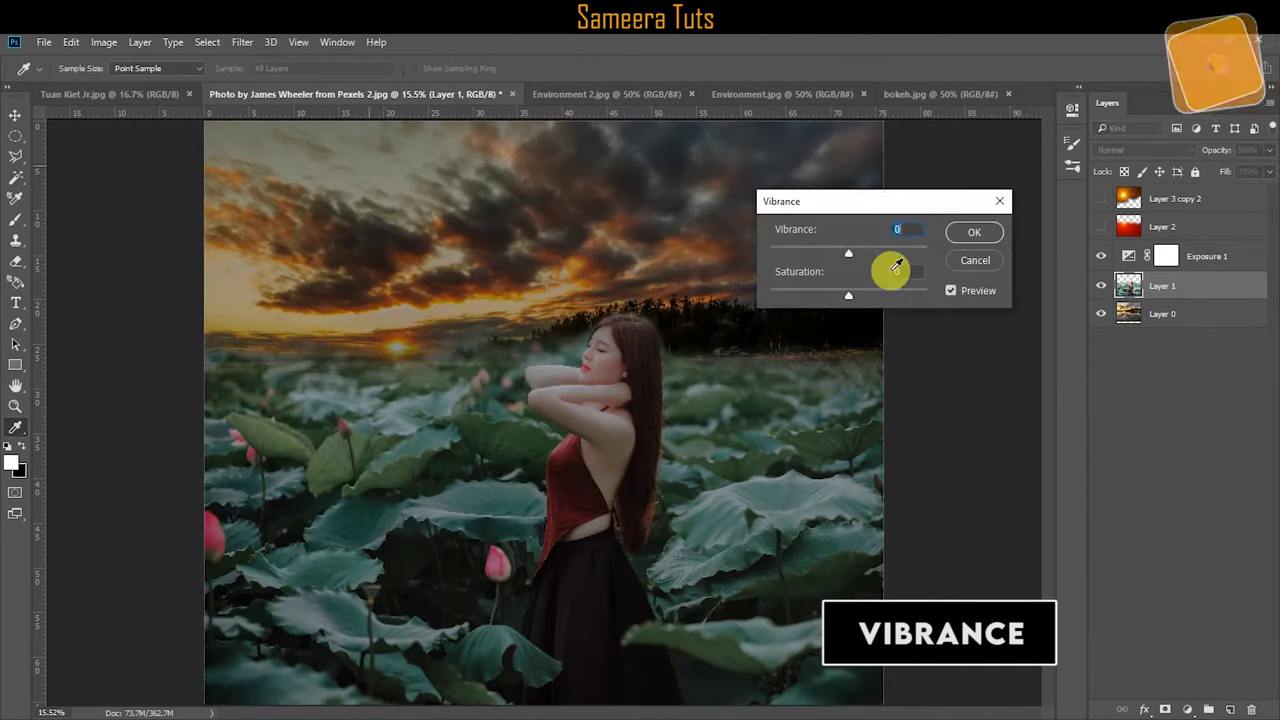
{"action": "left_click", "coordinate": [974, 232]}
Step: Raise Layer 1's brightness to 11 with Brightness/Contrast
{"action": "left_click", "coordinate": [104, 42]}
{"action": "left_click", "coordinate": [320, 80]}
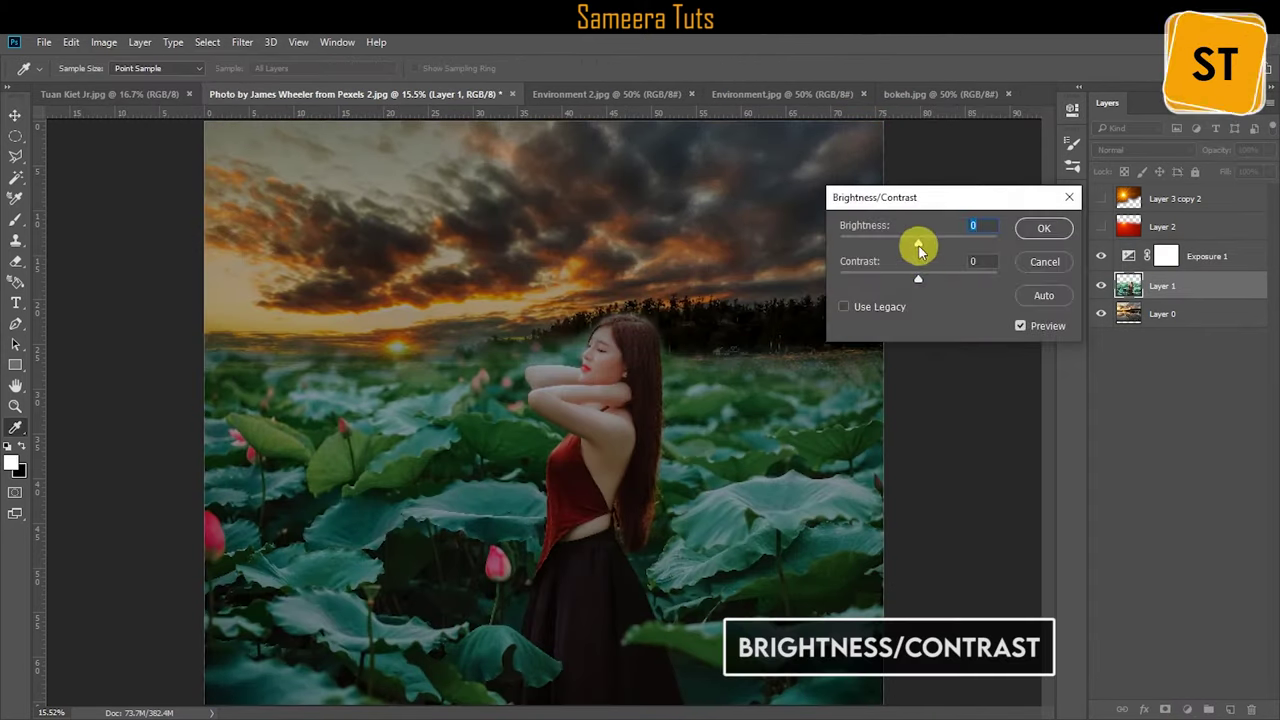
{"action": "left_click_drag", "start_coordinate": [920, 248], "coordinate": [953, 228]}
{"action": "left_click", "coordinate": [1043, 228]}
Step: Apply a Color Balance adjustment to Layer 1 and duplicate the layer
{"action": "left_click", "coordinate": [104, 42]}
{"action": "left_click", "coordinate": [330, 195]}
{"action": "left_click", "coordinate": [1075, 193]}
{"action": "key", "text": "ctrl+j"}
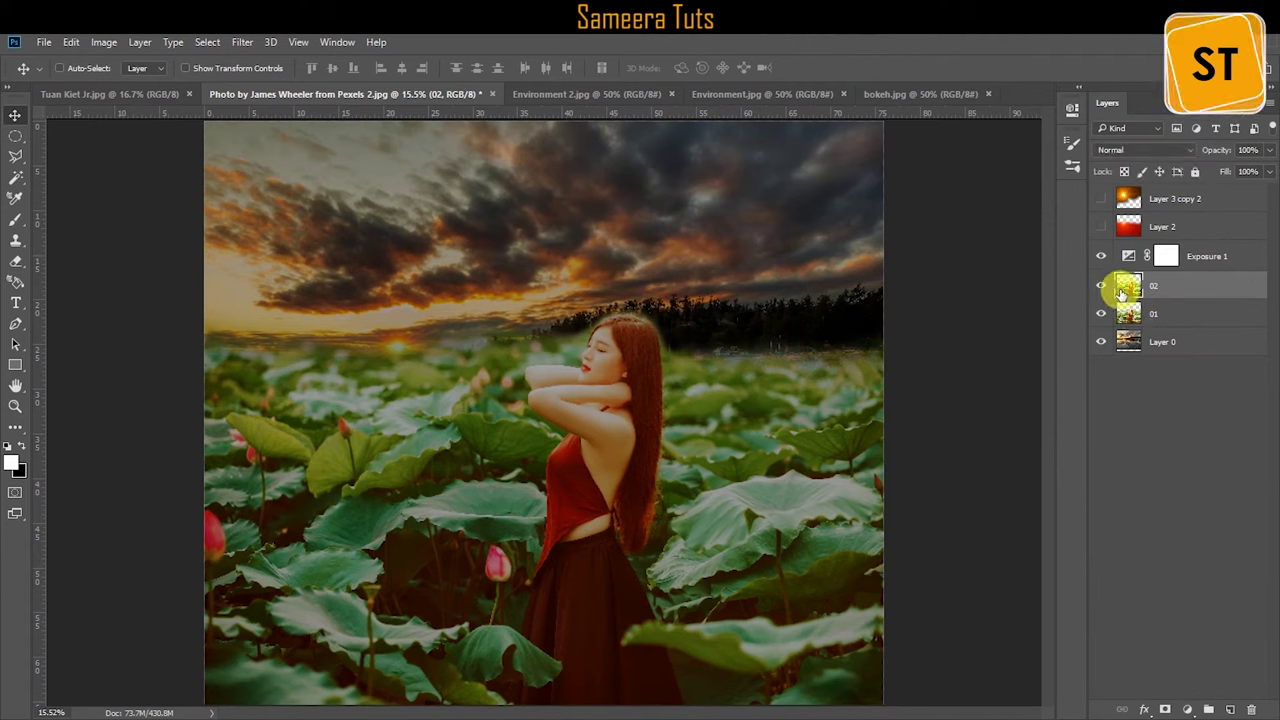
Step: Show the flare layer in Screen mode, duplicate it, and lower opacity to about 71%
{"action": "left_click", "coordinate": [1143, 150]}
{"action": "left_click", "coordinate": [1110, 317]}
{"action": "left_click", "coordinate": [1101, 226]}
{"action": "left_click", "coordinate": [1143, 150]}
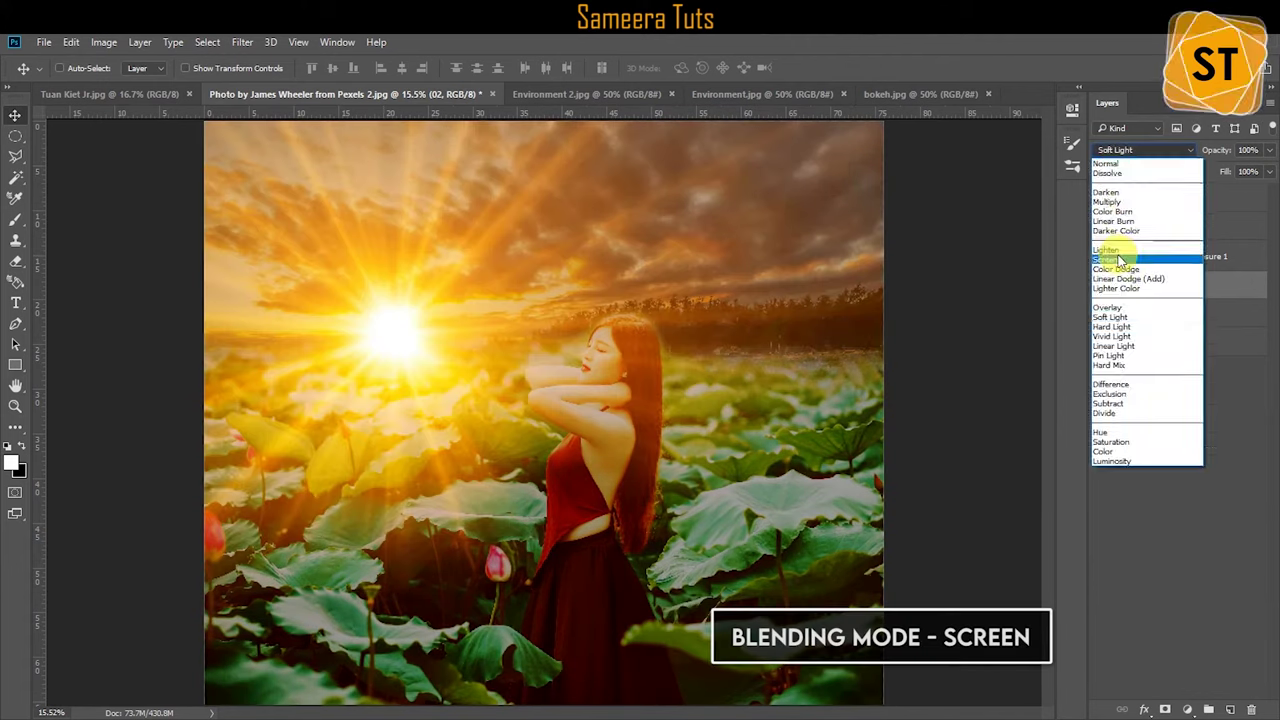
{"action": "left_click", "coordinate": [1118, 259]}
{"action": "key", "text": "ctrl+j"}
{"action": "left_click", "coordinate": [1269, 150]}
{"action": "left_click_drag", "start_coordinate": [1262, 173], "coordinate": [1222, 190]}
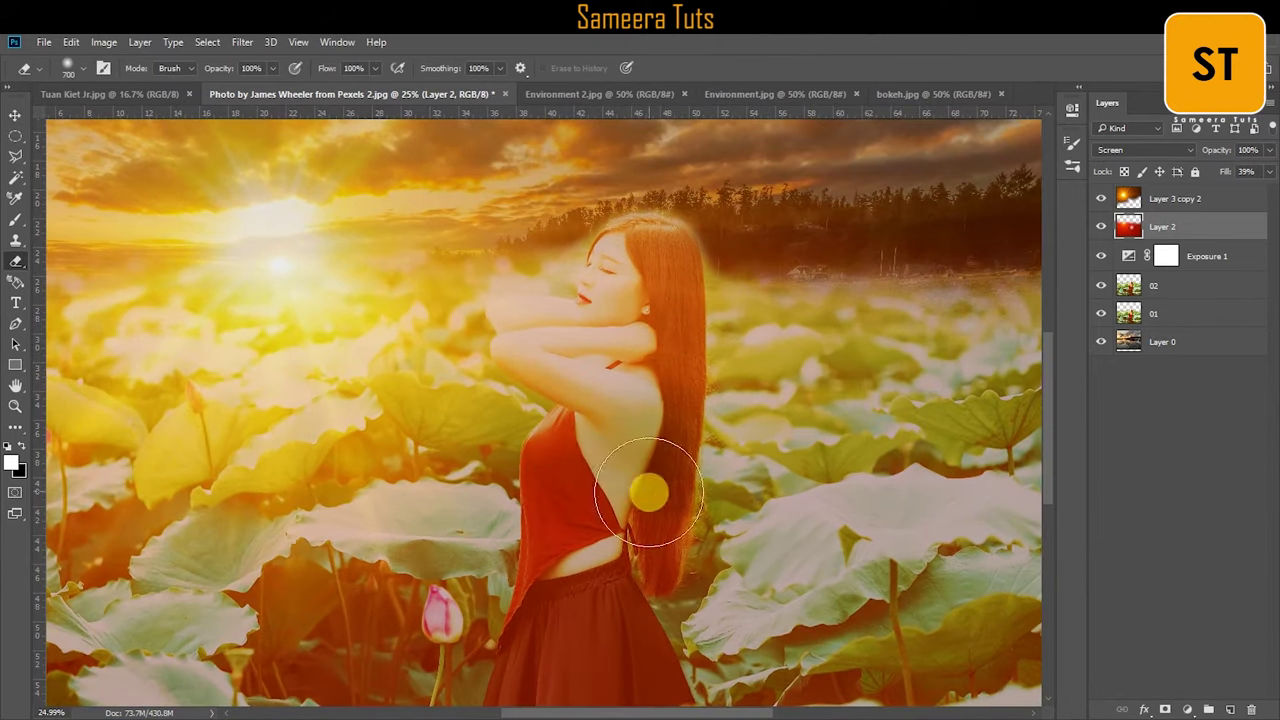
Step: Darken the image with Brightness/Contrast set to -63
{"action": "scroll", "coordinate": [620, 465], "scroll_direction": "down", "scroll_amount": 5}
{"action": "scroll", "coordinate": [520, 500], "scroll_direction": "down", "scroll_amount": 1}
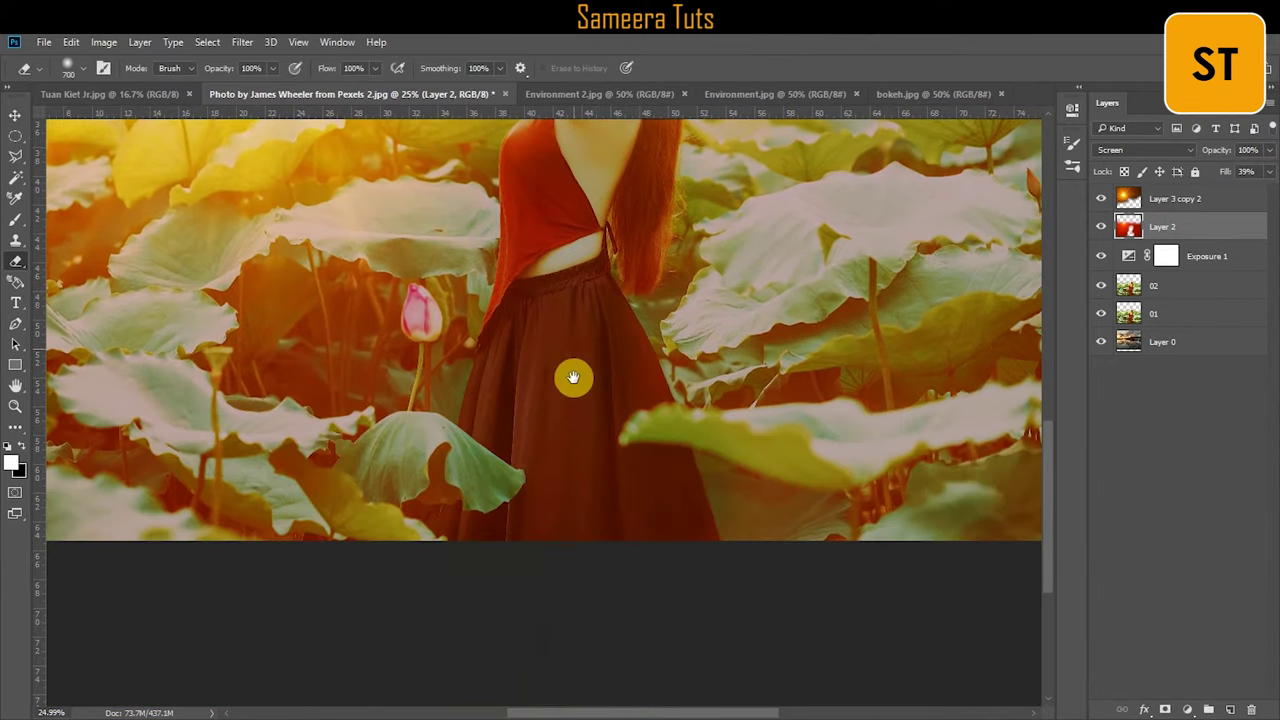
{"action": "scroll", "coordinate": [573, 377], "scroll_direction": "up", "scroll_amount": 6}
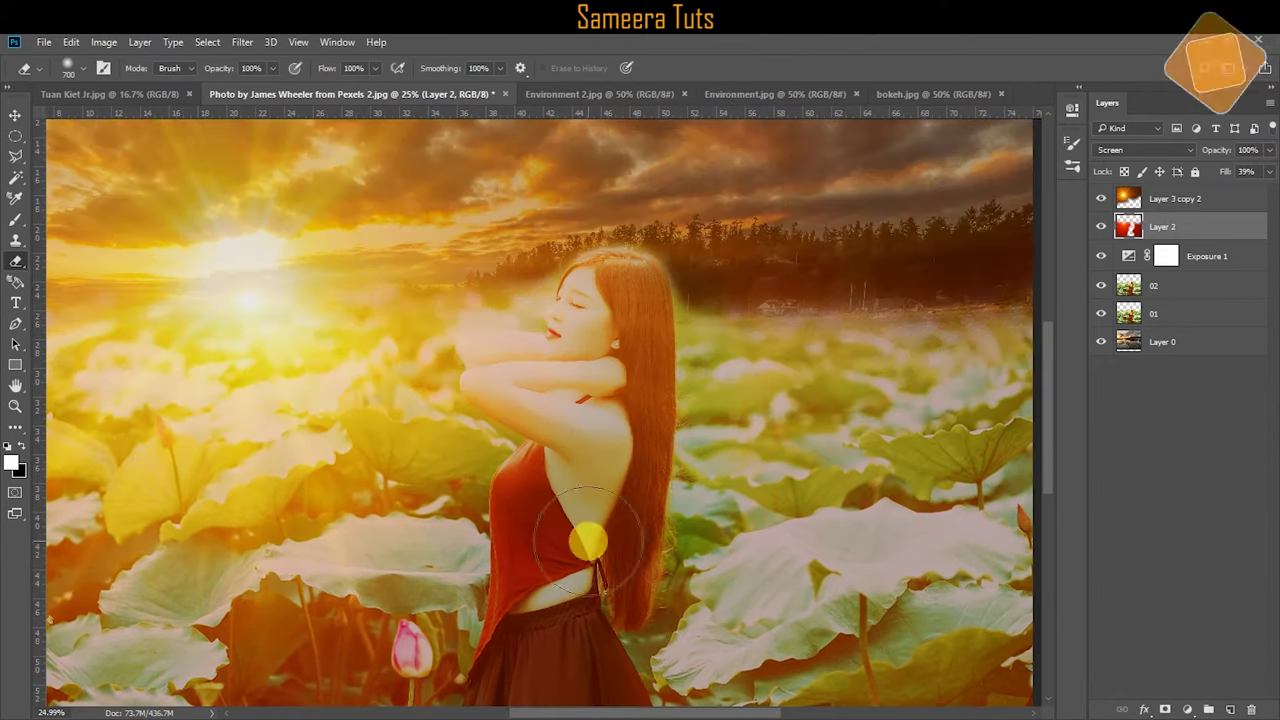
{"action": "left_click", "coordinate": [104, 42]}
{"action": "left_click", "coordinate": [540, 80]}
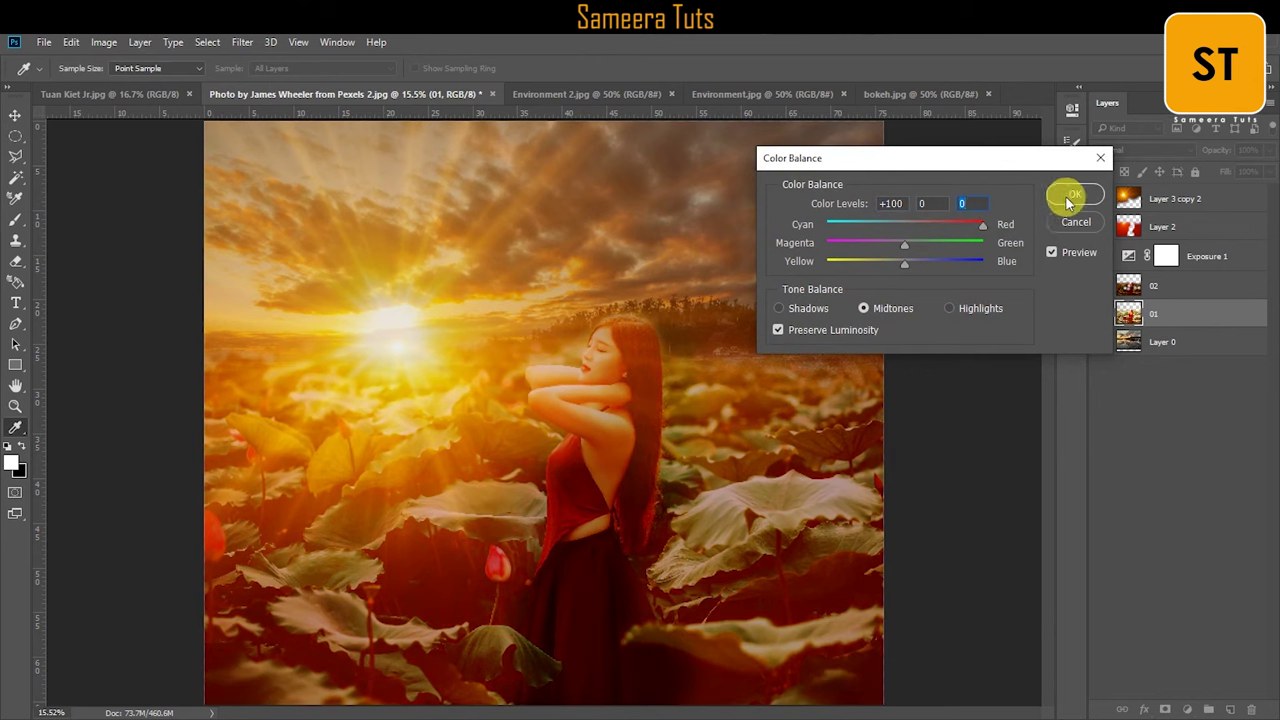
Step: Apply Color Balance red +100 and center the Overlay radial vignette on the girl
{"action": "left_click", "coordinate": [1068, 199]}
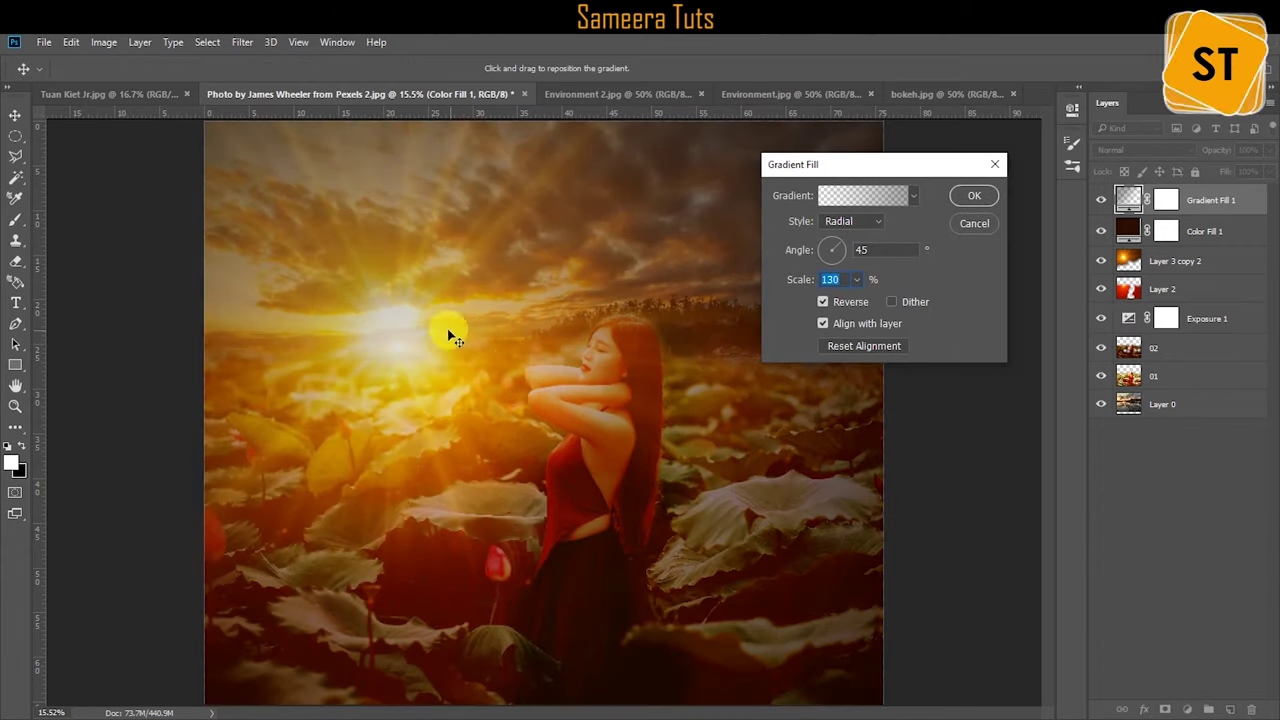
{"action": "left_click_drag", "start_coordinate": [452, 337], "coordinate": [586, 363]}
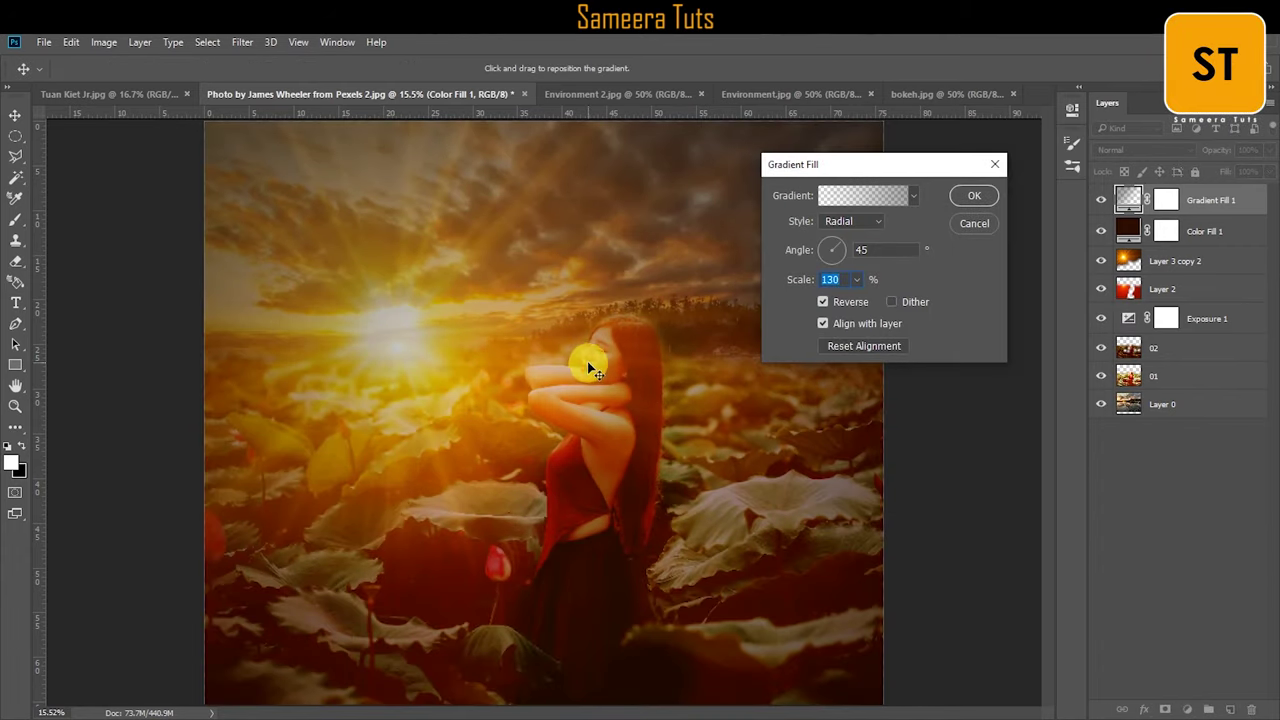
{"action": "key", "text": "Return"}
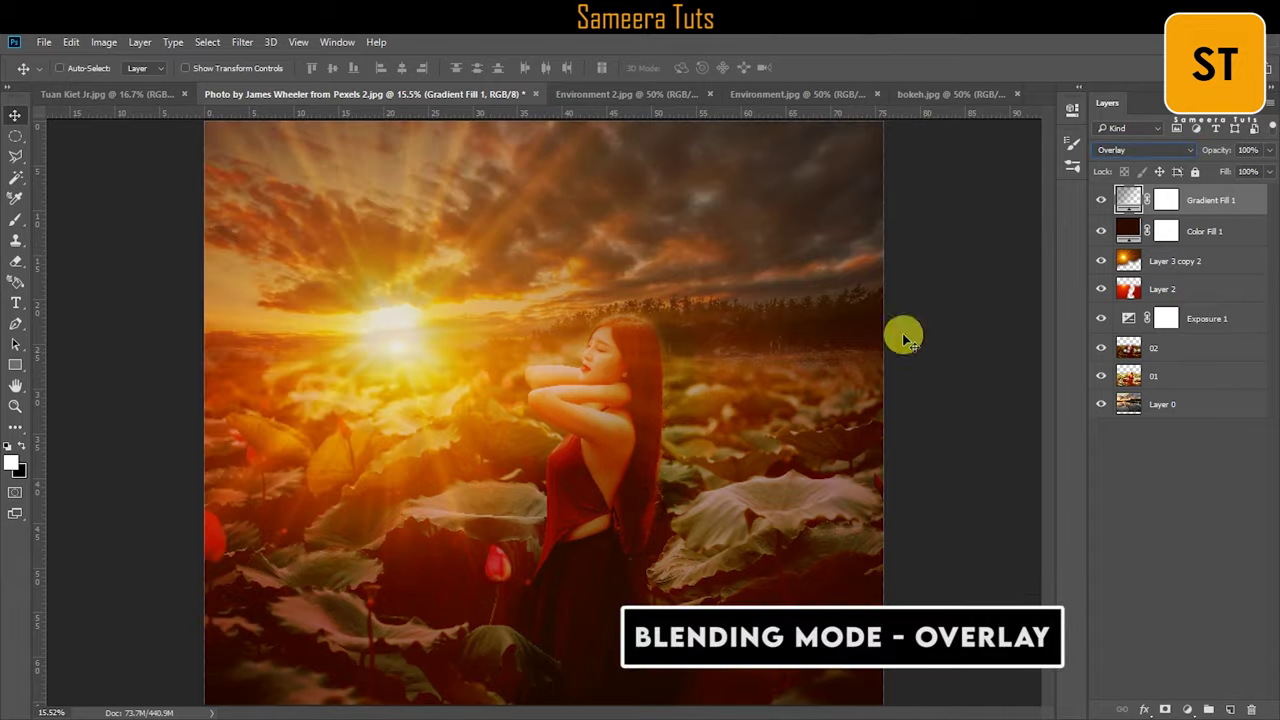